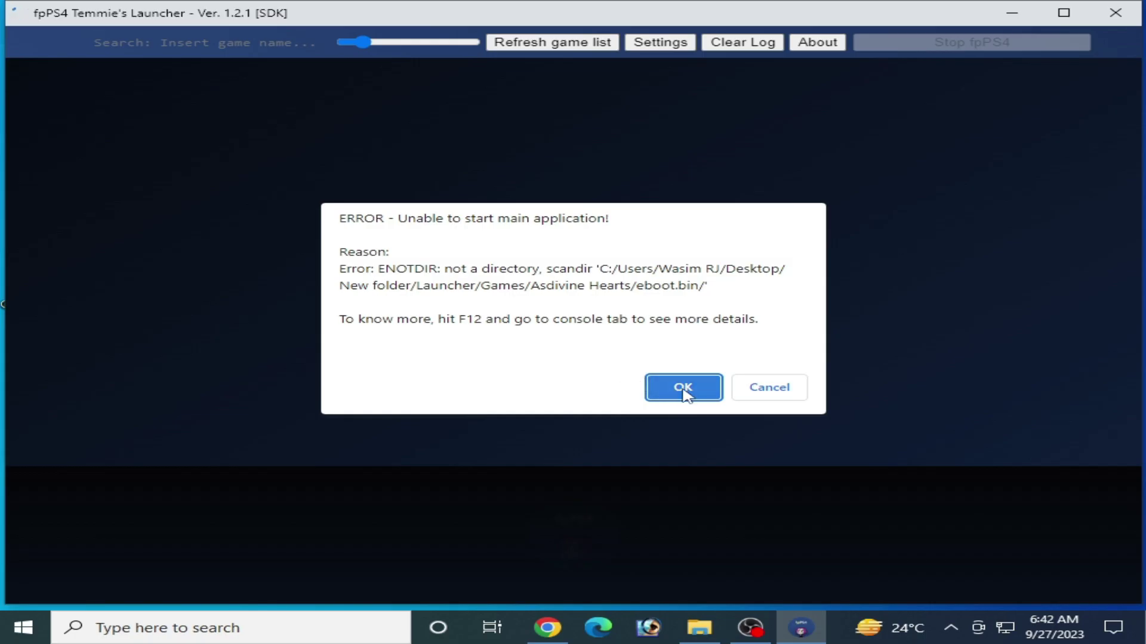
Dismiss the 'Unable to start main application' error about the Asdivine Hearts path.
click(684, 388)
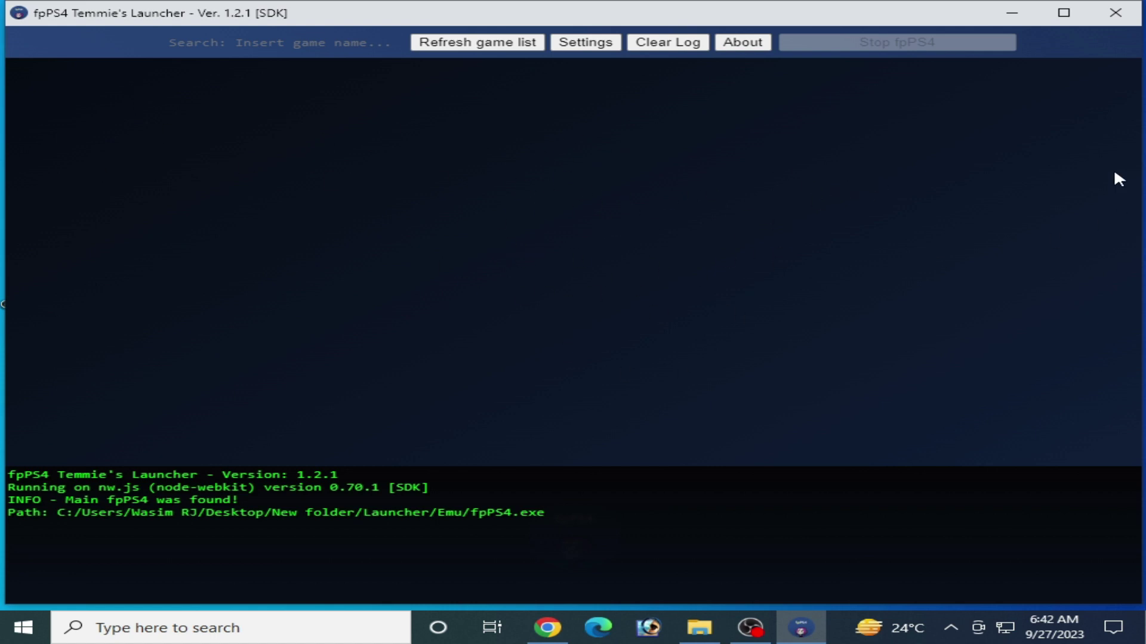
Close the launcher, rerun Launcher.exe as administrator, dismiss its directory error, and close it again.
click(1114, 15)
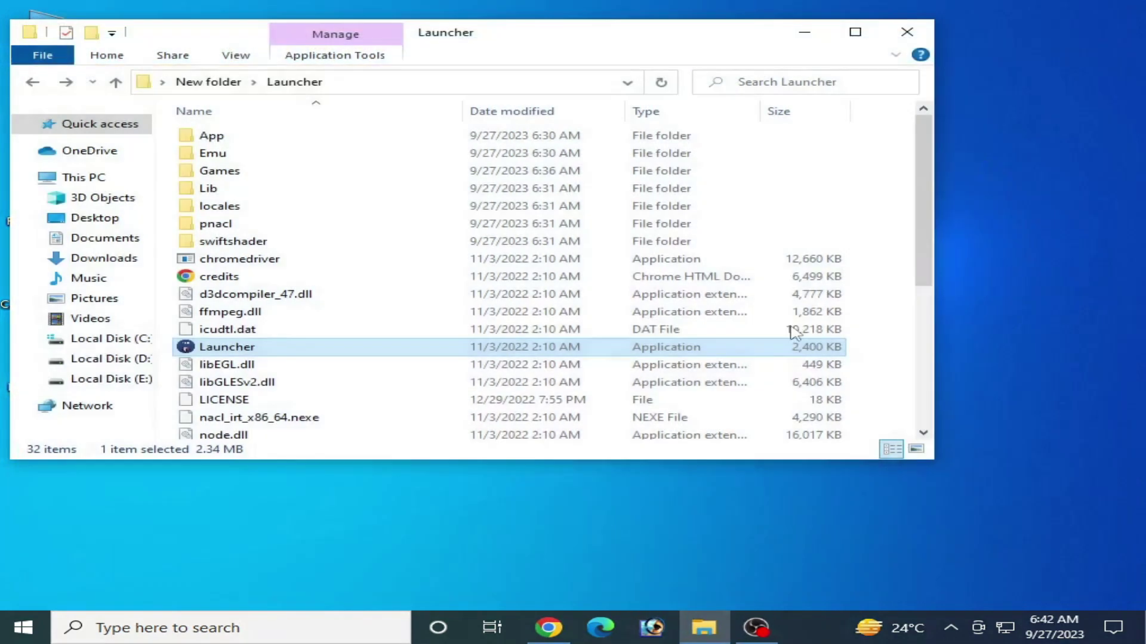
right_click(244, 353)
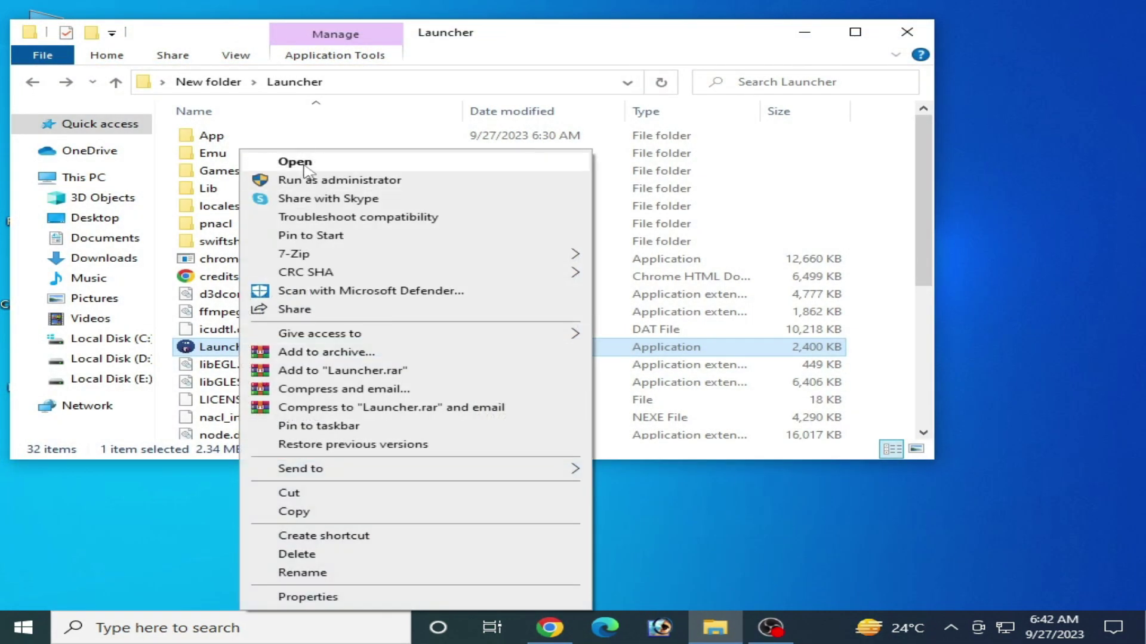
click(331, 180)
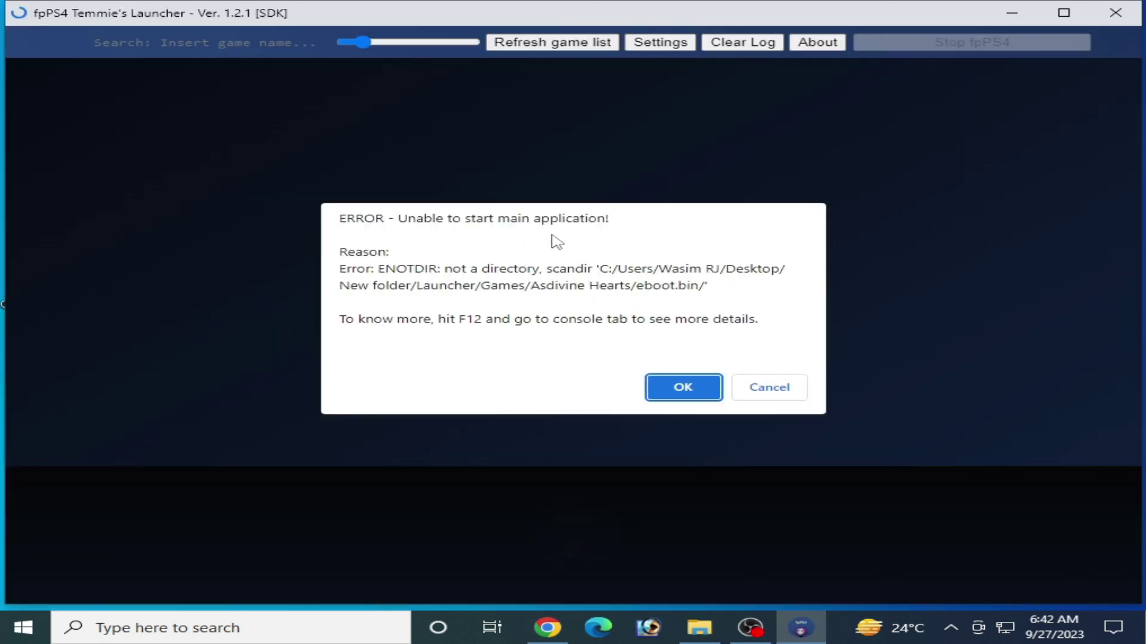
click(681, 395)
click(1102, 22)
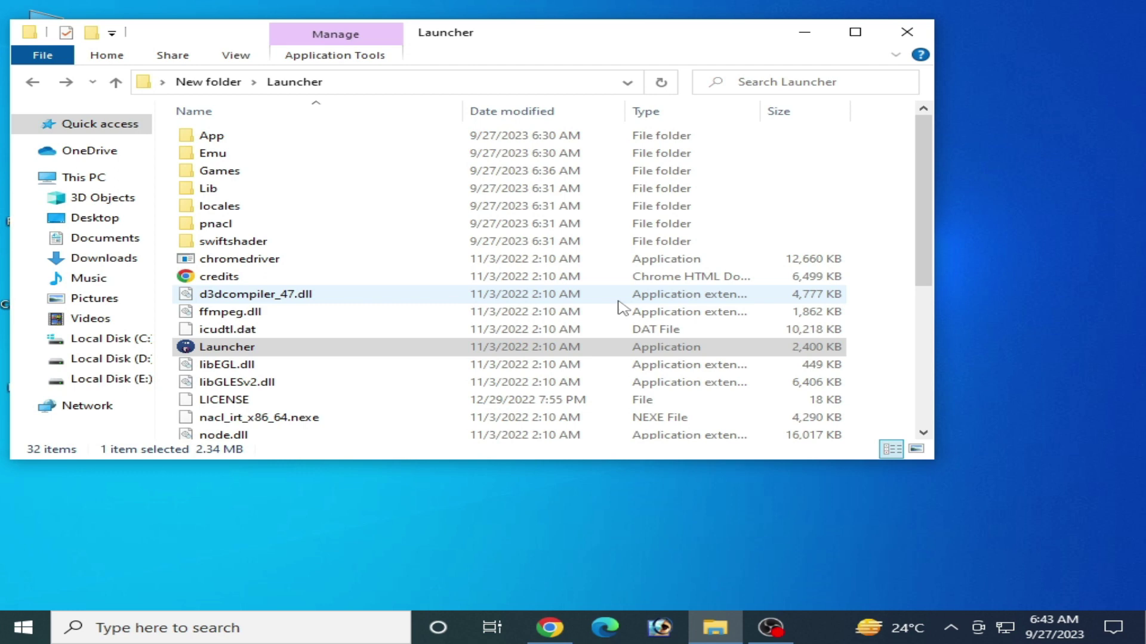
Reopen Launcher.exe, dismiss the directory error, and view Settings showing the Asdivine Hearts games path.
right_click(249, 355)
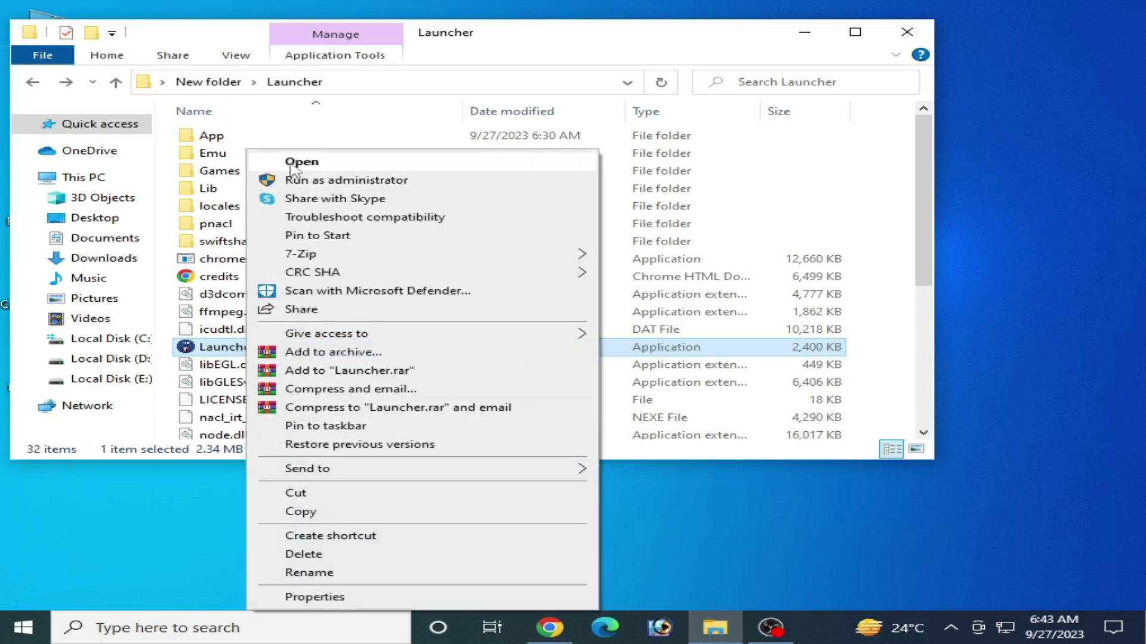
click(304, 176)
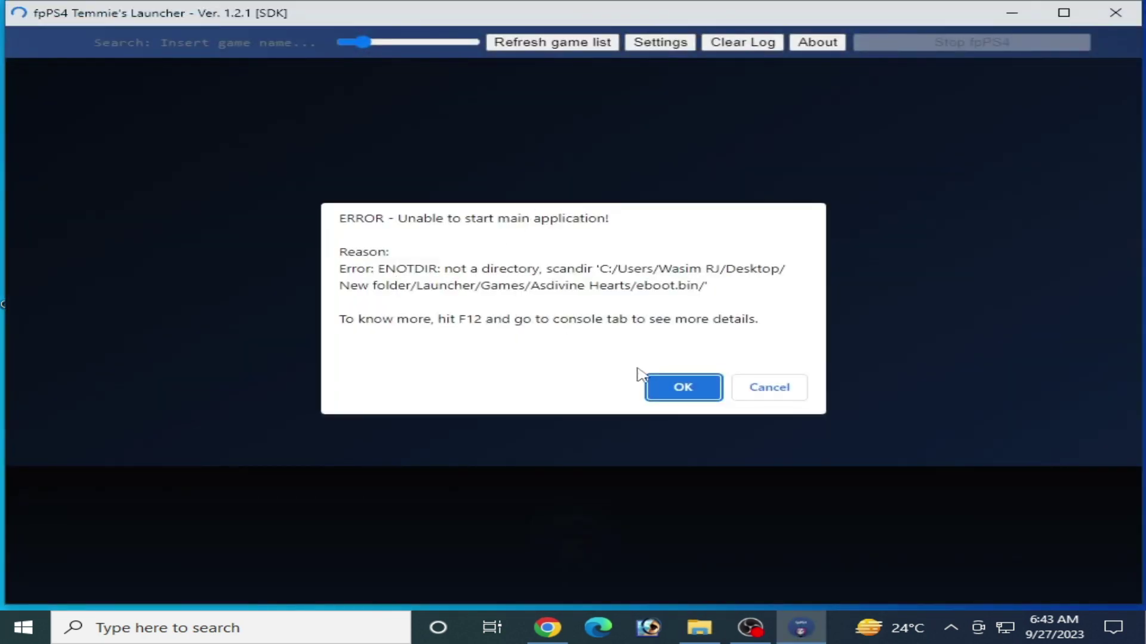
click(681, 390)
click(584, 43)
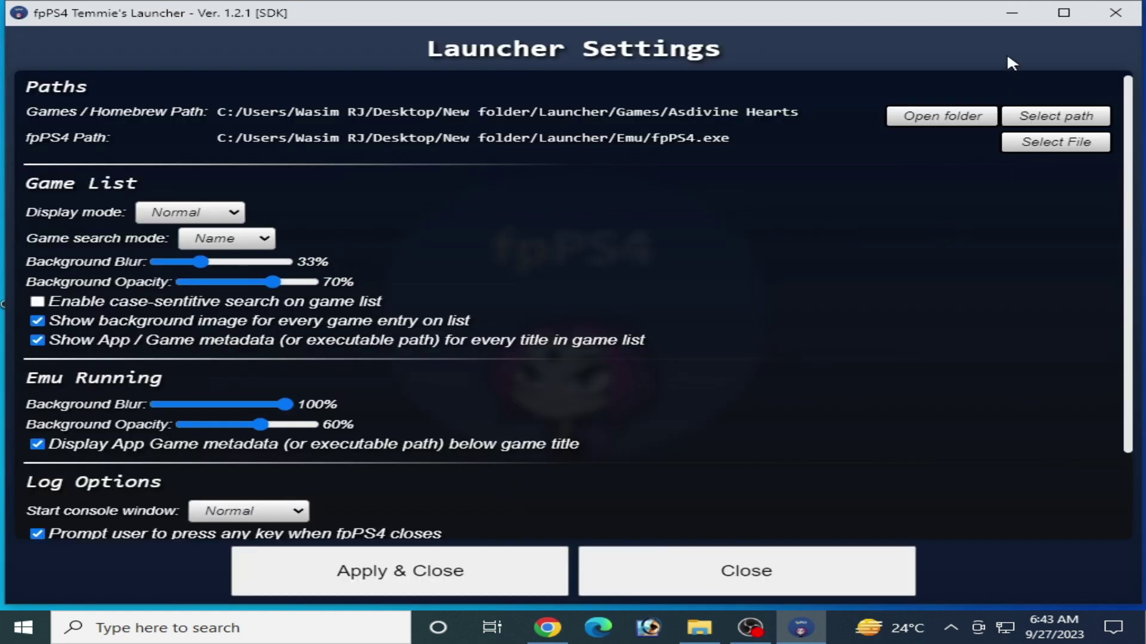
Un-maximize the launcher settings window and drag it down so File Explorer shows beside it.
drag(973, 22, 976, 135)
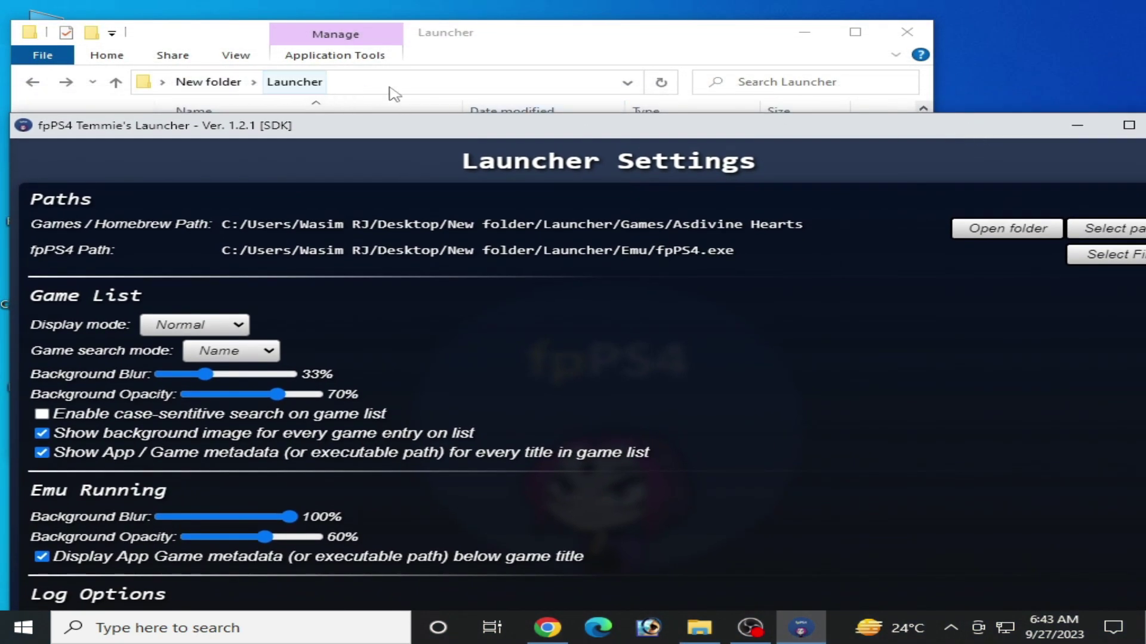
Browse Desktop > New folder > Launcher > Games to confirm three game folders, then return to Launcher.
click(224, 94)
double_click(251, 136)
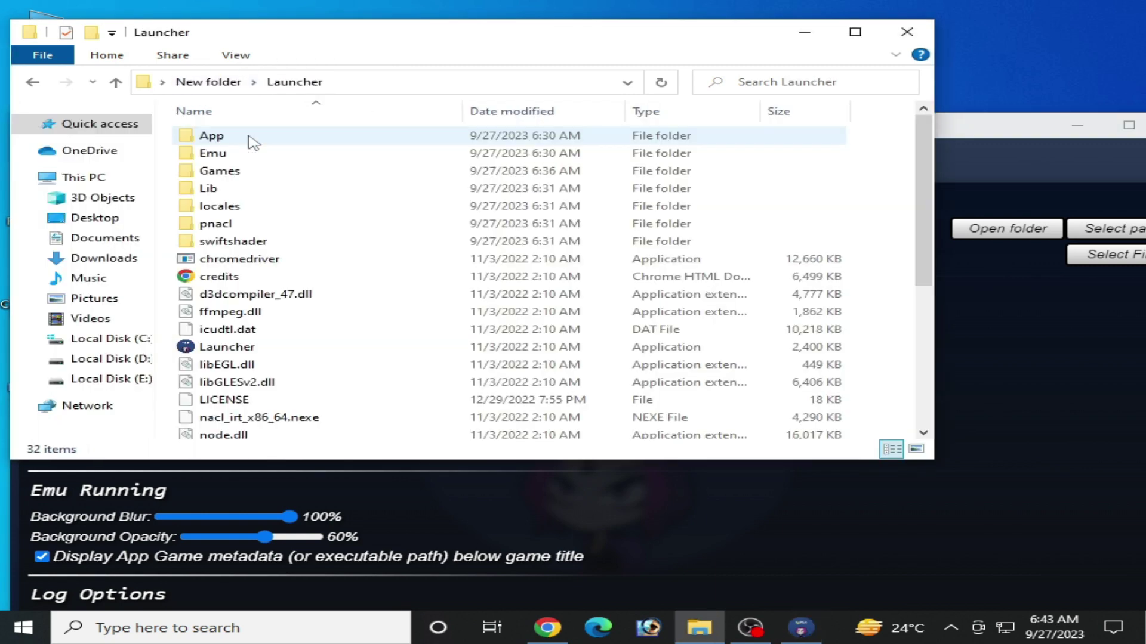
click(95, 217)
double_click(357, 181)
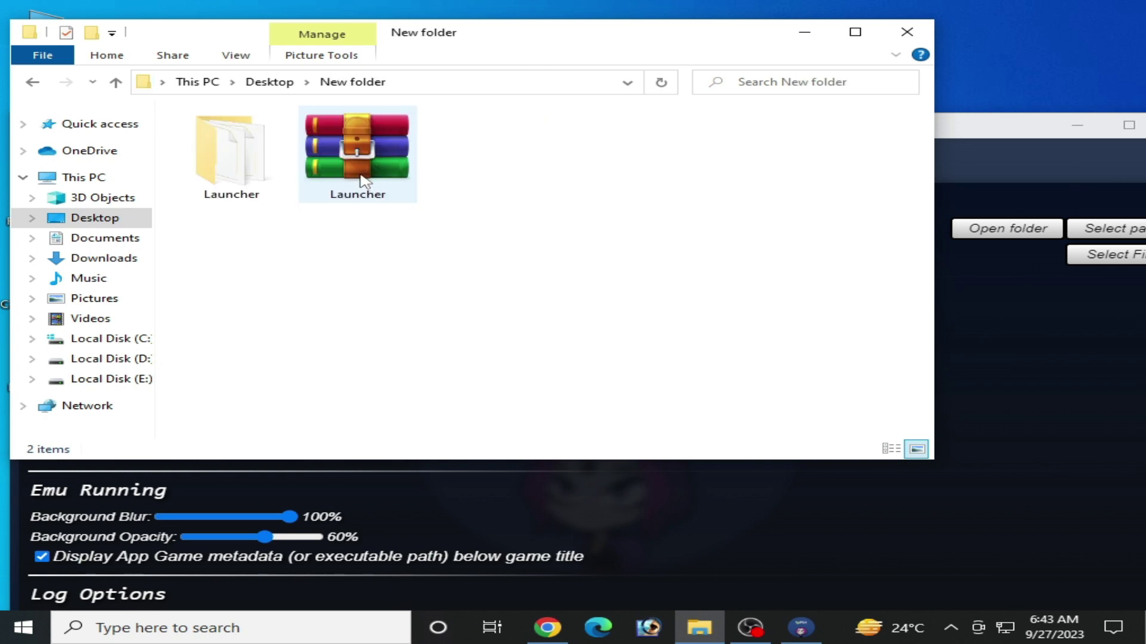
double_click(237, 172)
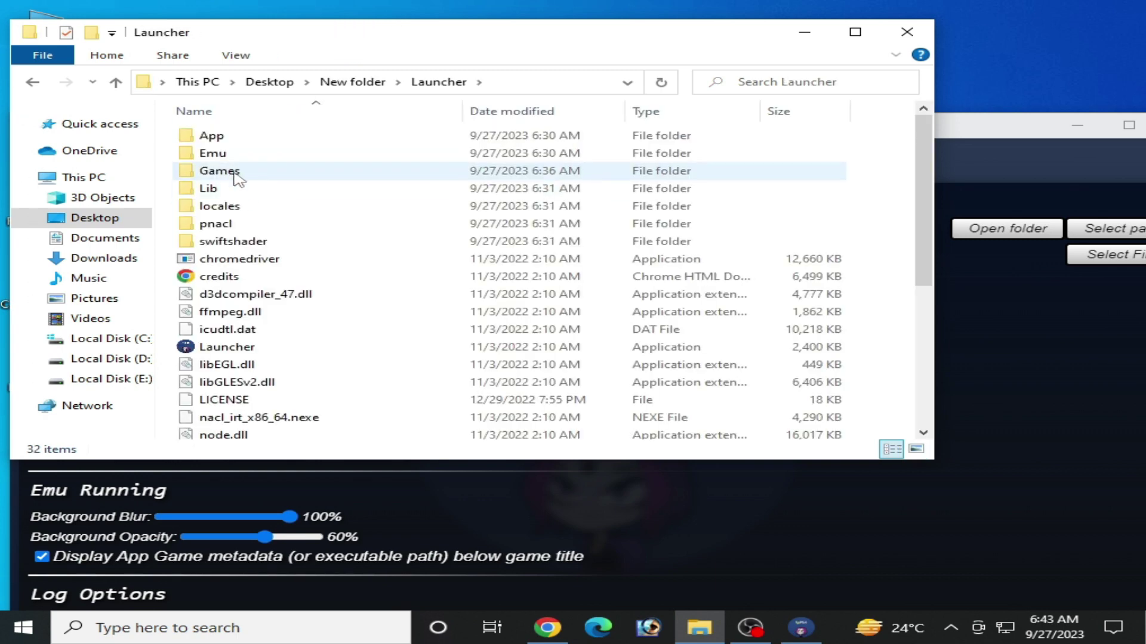
double_click(236, 175)
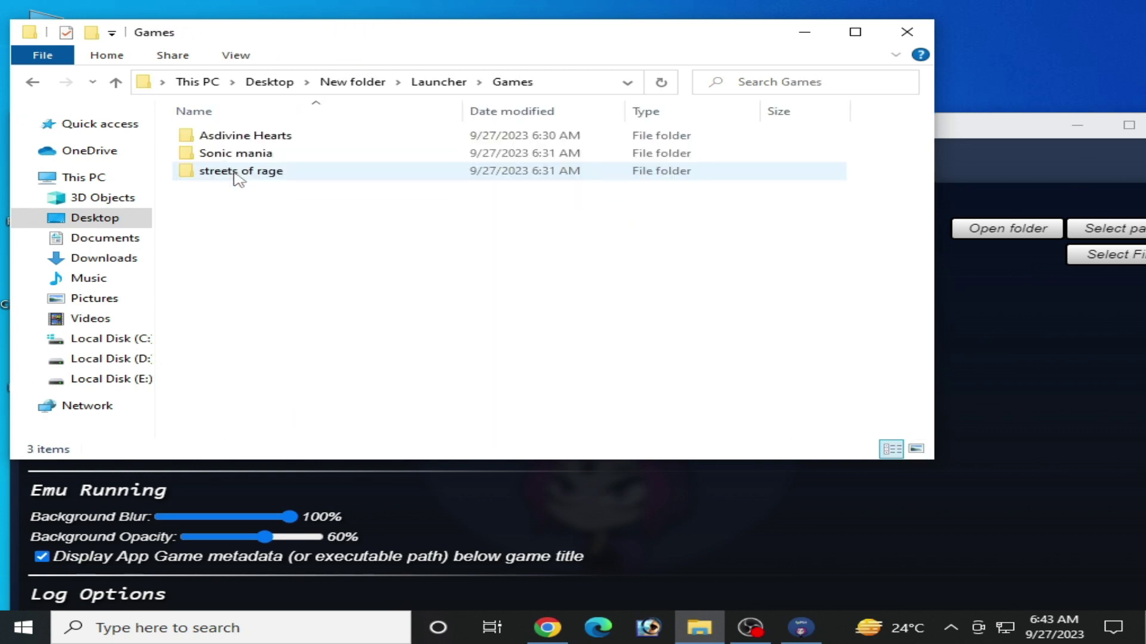
click(32, 82)
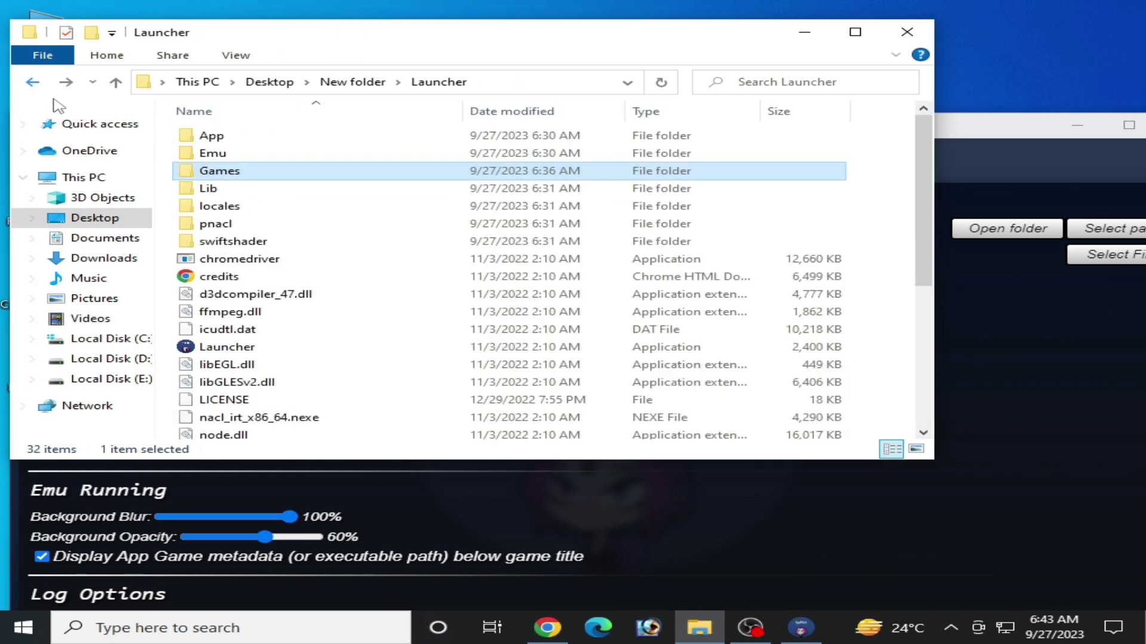
double_click(235, 177)
Bring the settings forward and browse the folder picker to Desktop/New folder/Launcher/Games.
click(32, 82)
click(997, 338)
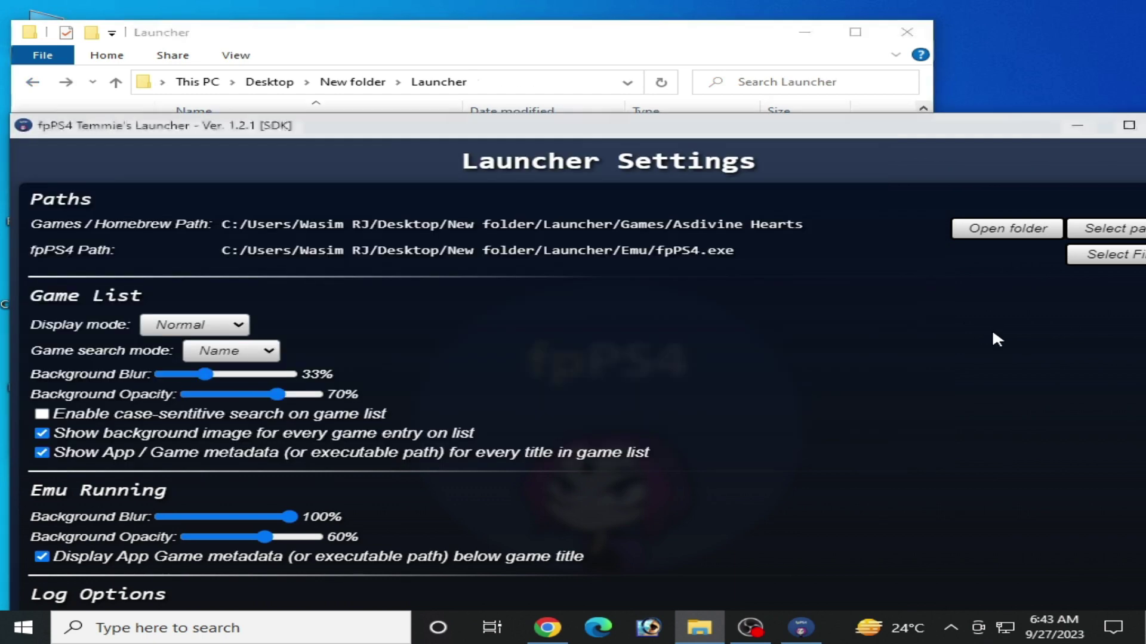
drag(984, 135, 840, 143)
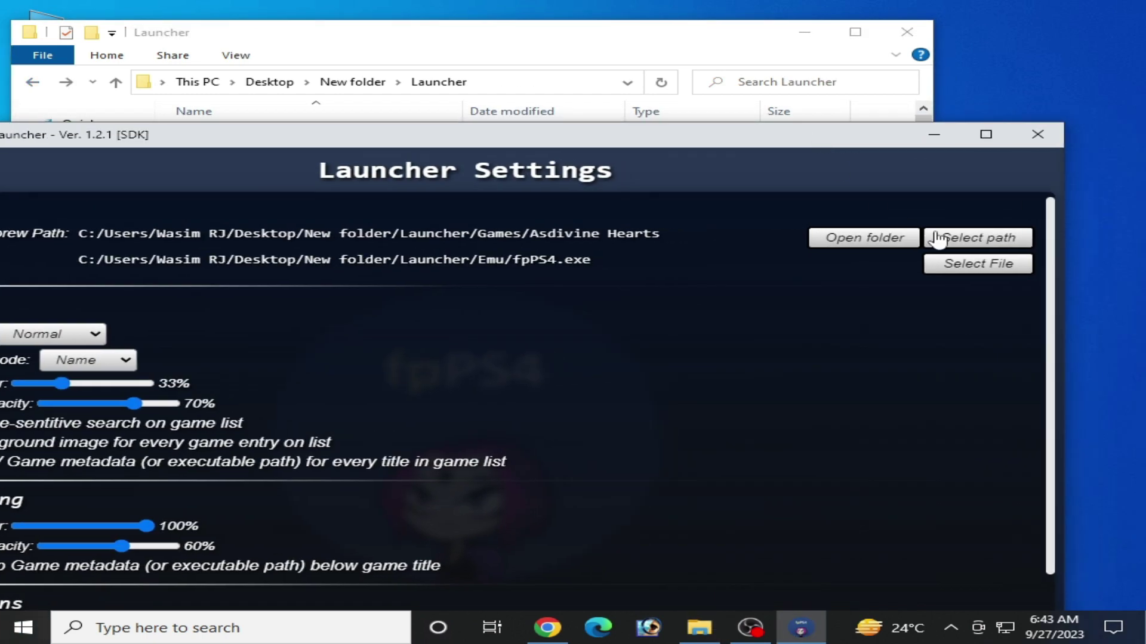
click(953, 237)
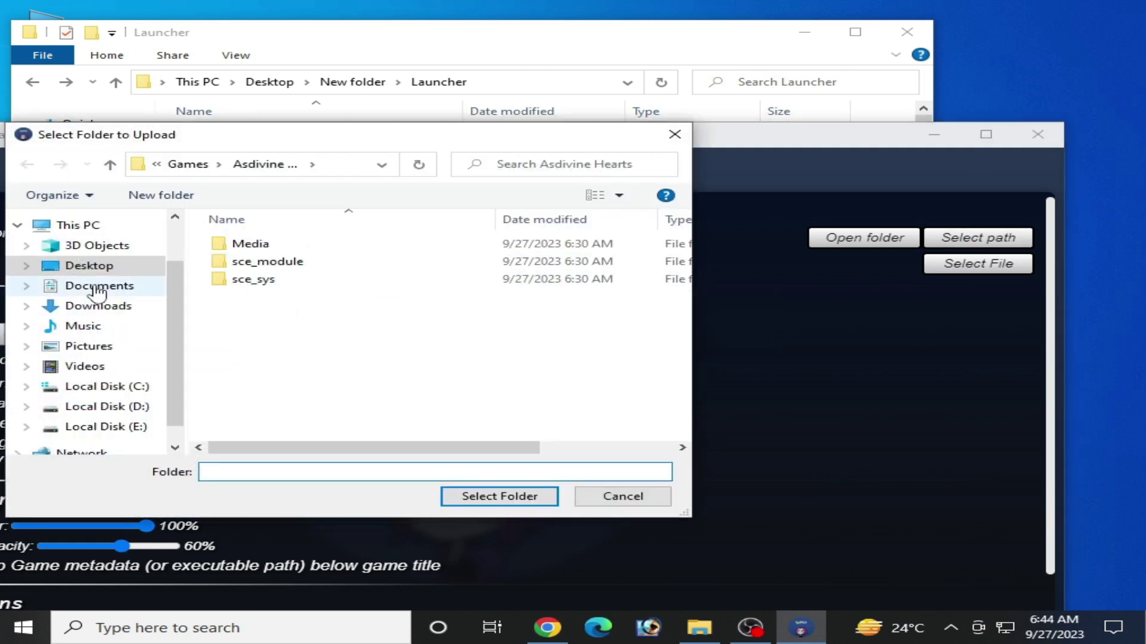
click(85, 265)
click(386, 277)
double_click(387, 277)
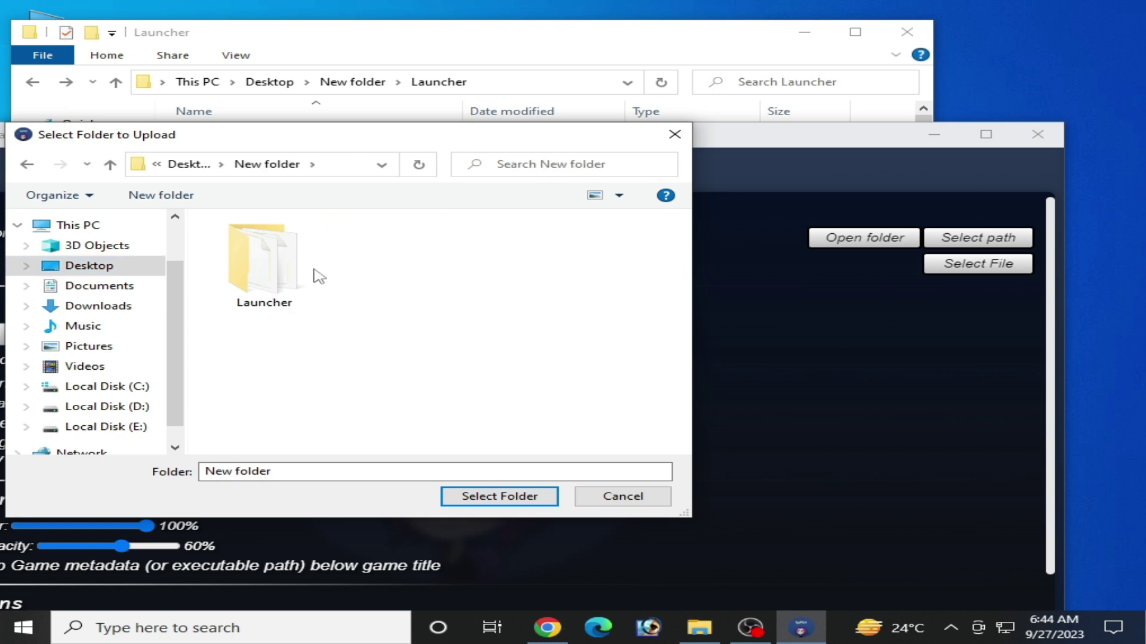
double_click(263, 269)
click(269, 281)
double_click(268, 282)
Confirm the parent Games folder as the games path and apply the settings.
click(295, 247)
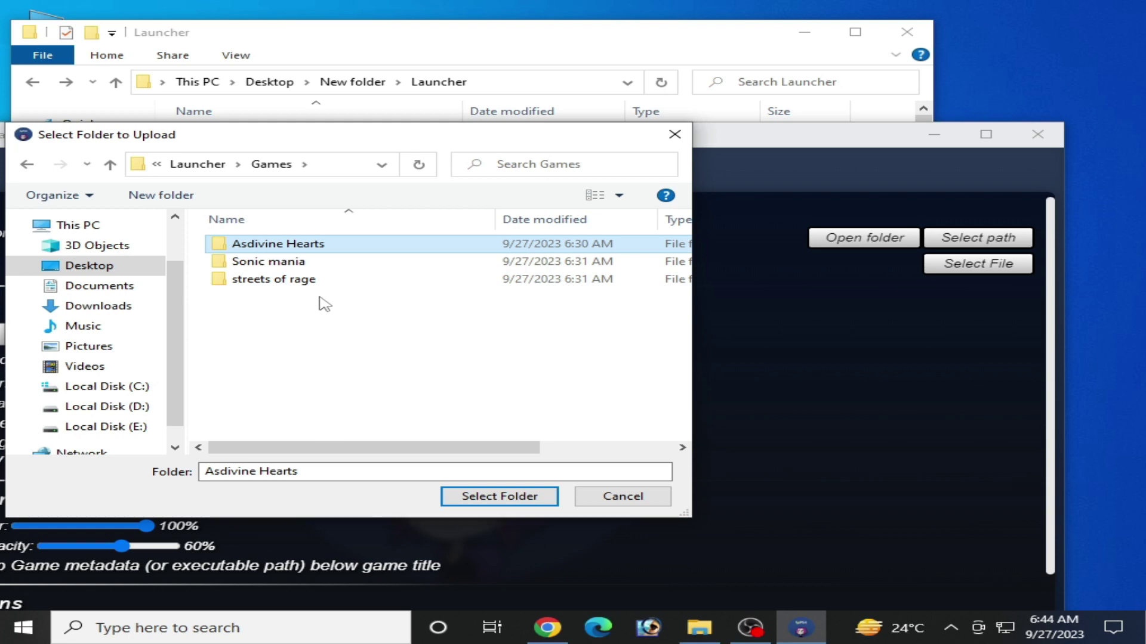
click(29, 165)
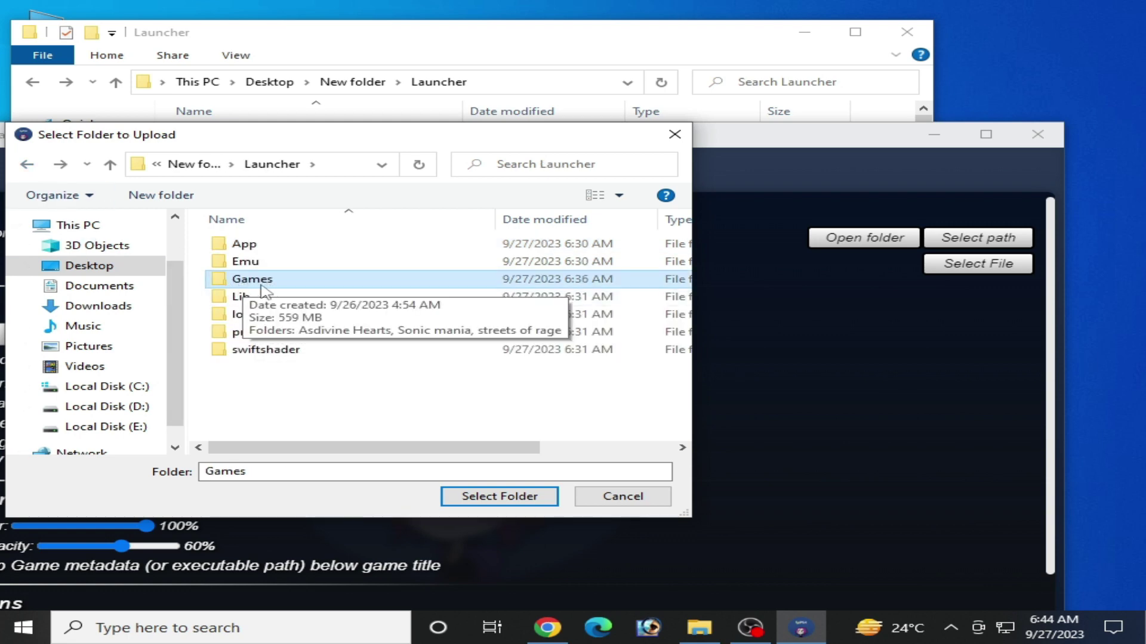
click(481, 500)
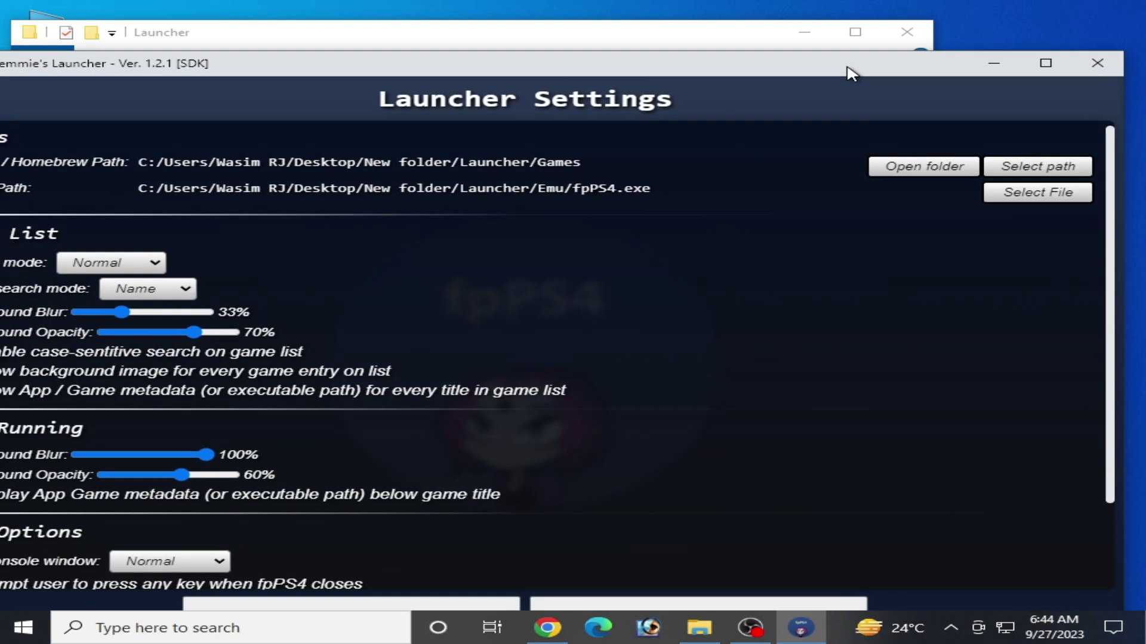
drag(788, 136, 858, 27)
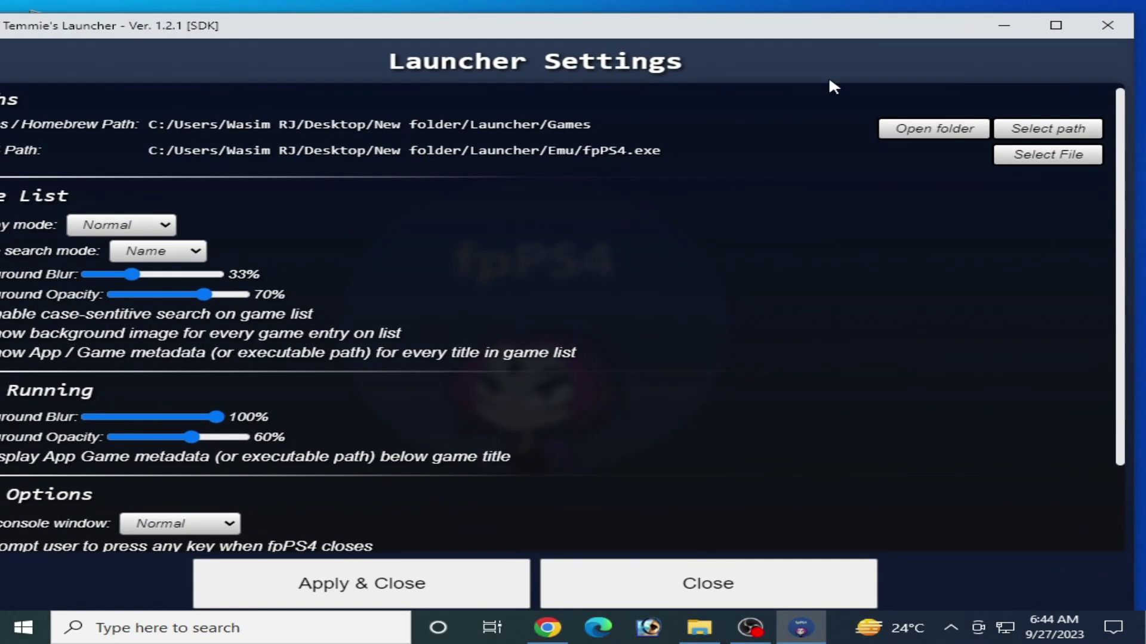
click(362, 588)
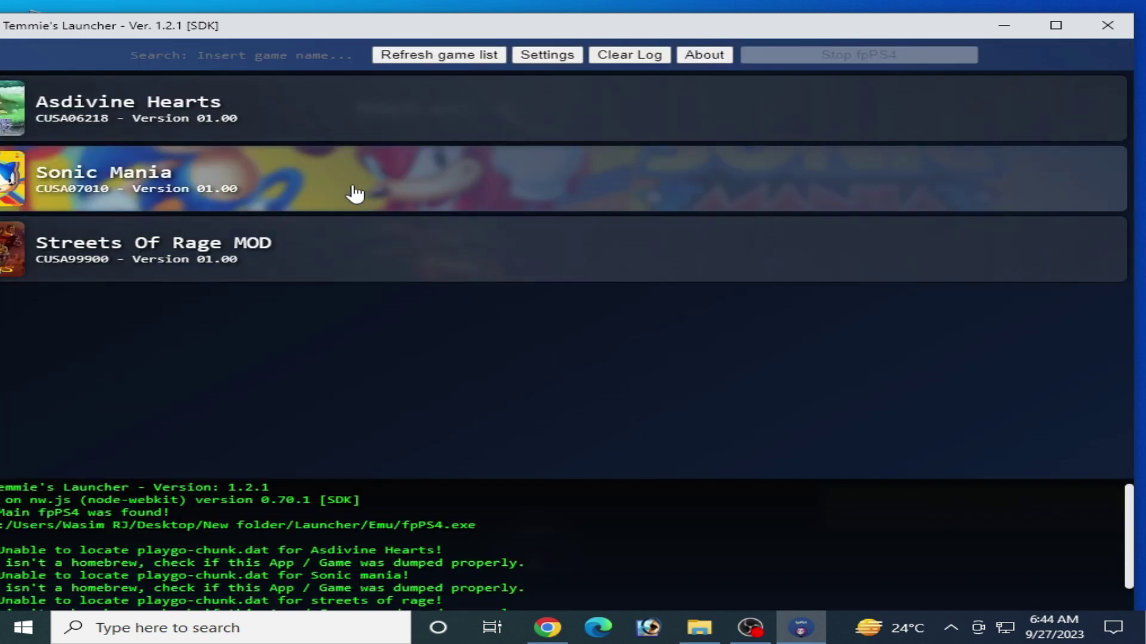
Close the launcher and reopen Launcher.exe so it loads the three-game list error-free.
click(1056, 25)
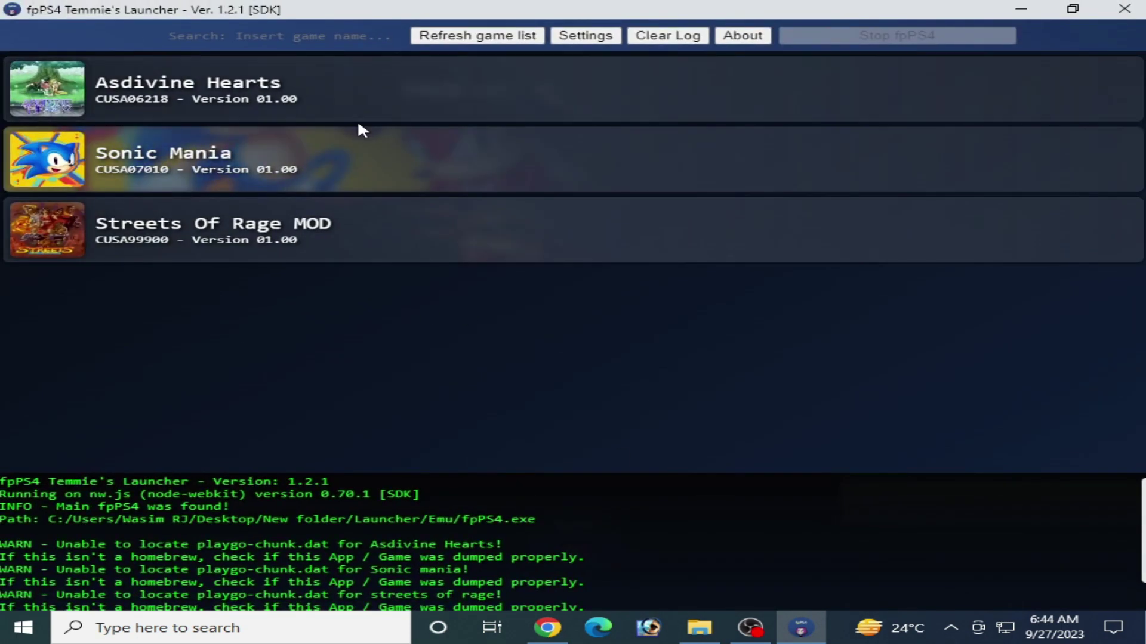
click(1125, 10)
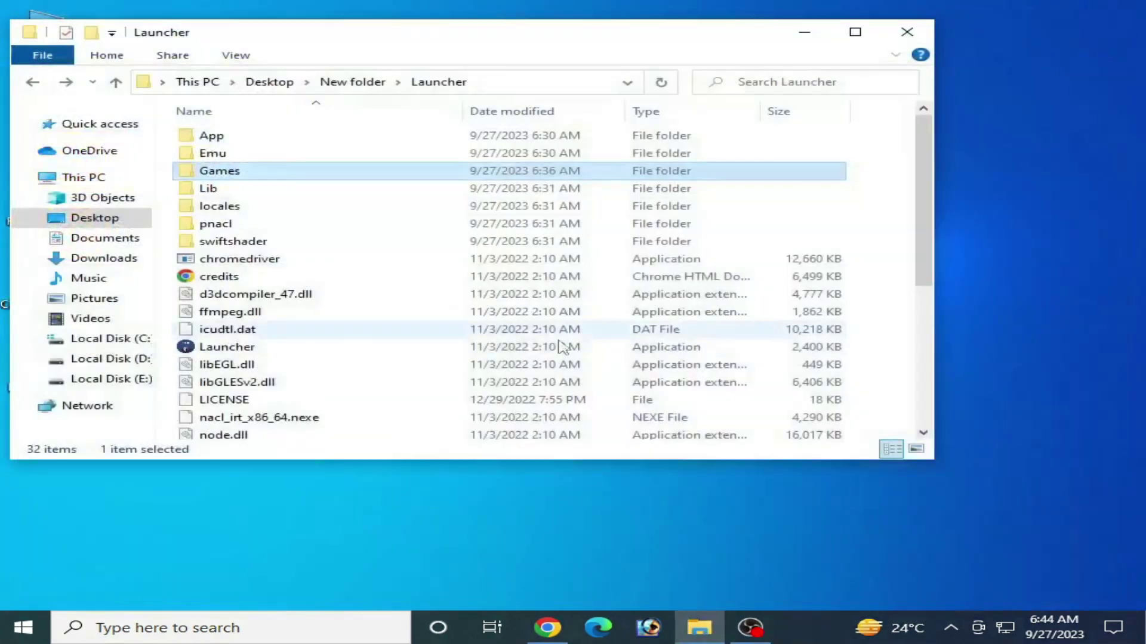
click(215, 347)
right_click(214, 347)
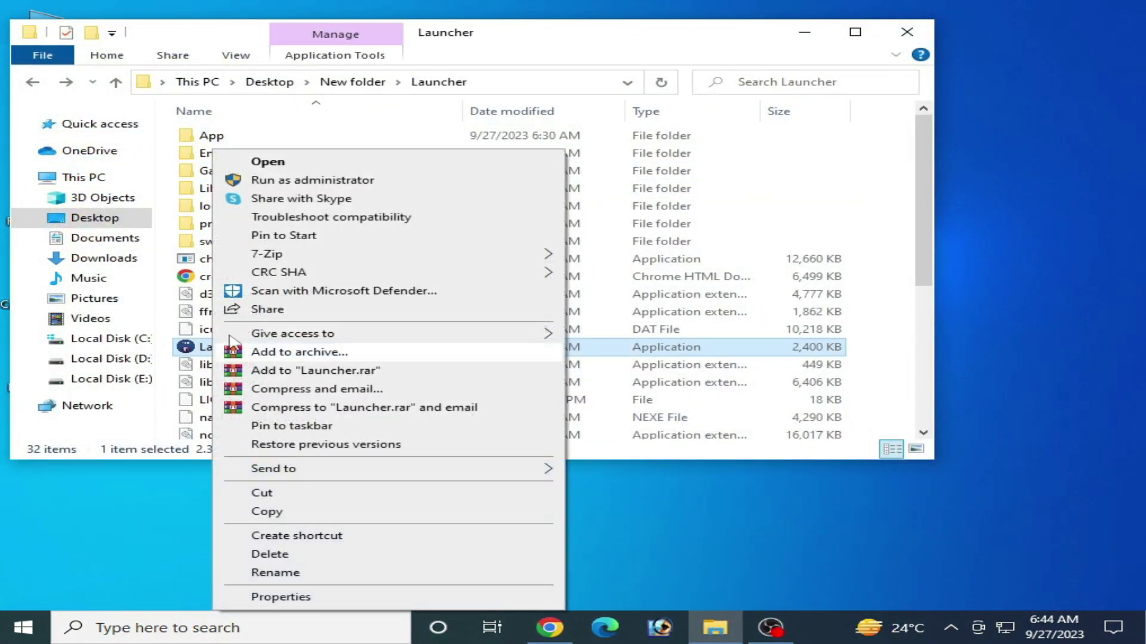
click(266, 161)
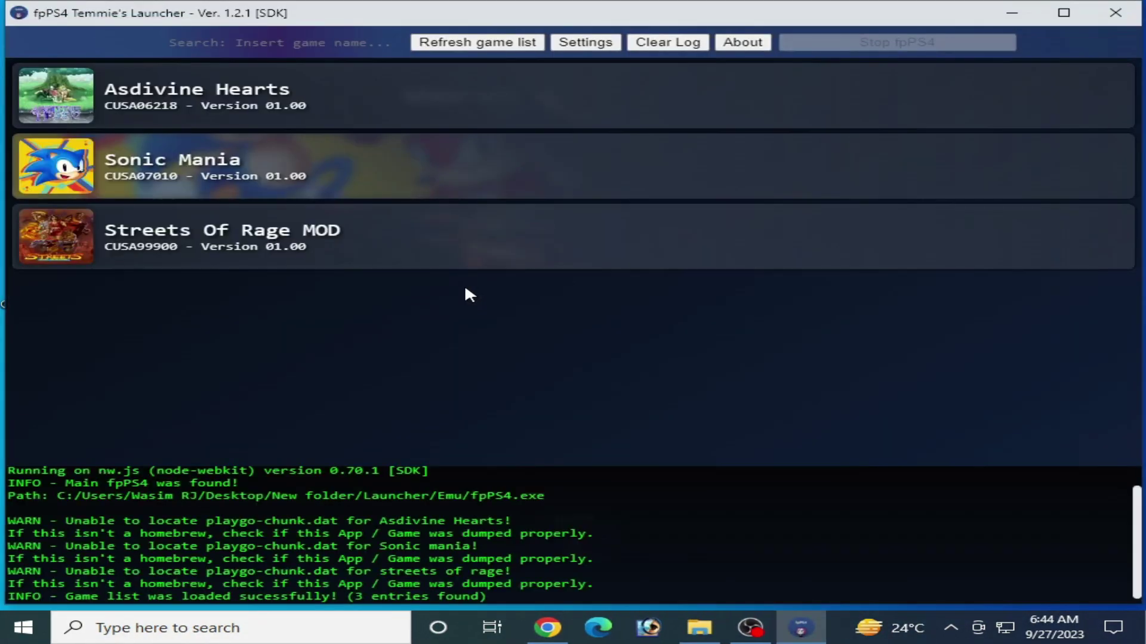